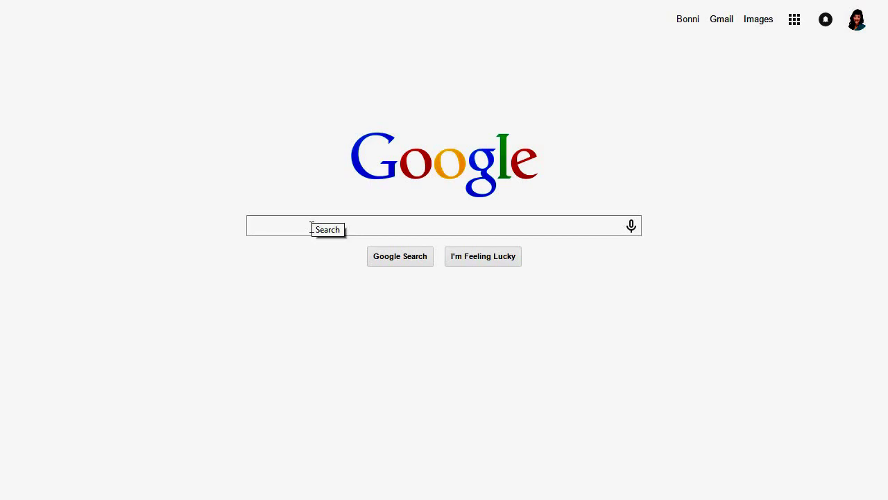
Step: Search Google for 'download genymotion' using the autocomplete suggestion
click(312, 228)
text(d)
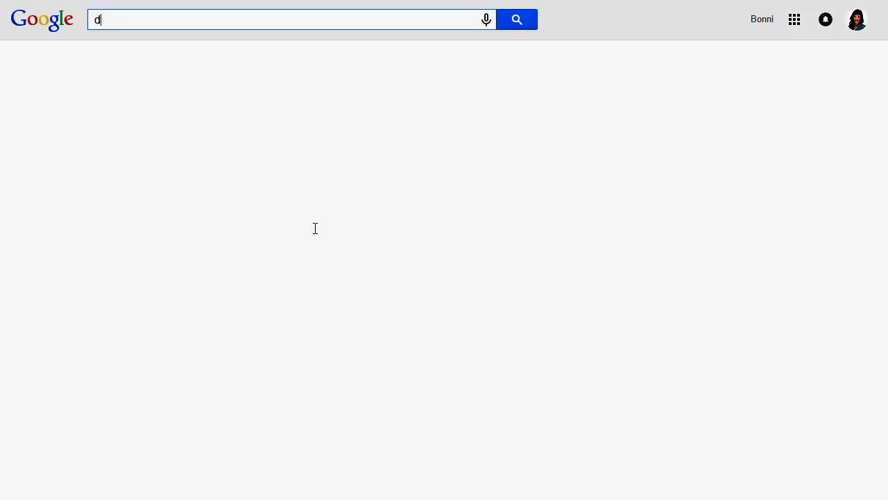
text(ownload geny)
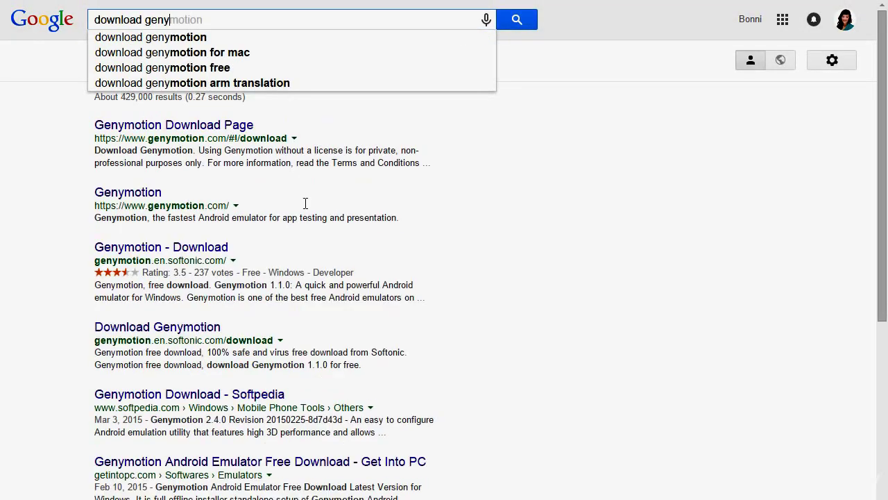
click(204, 37)
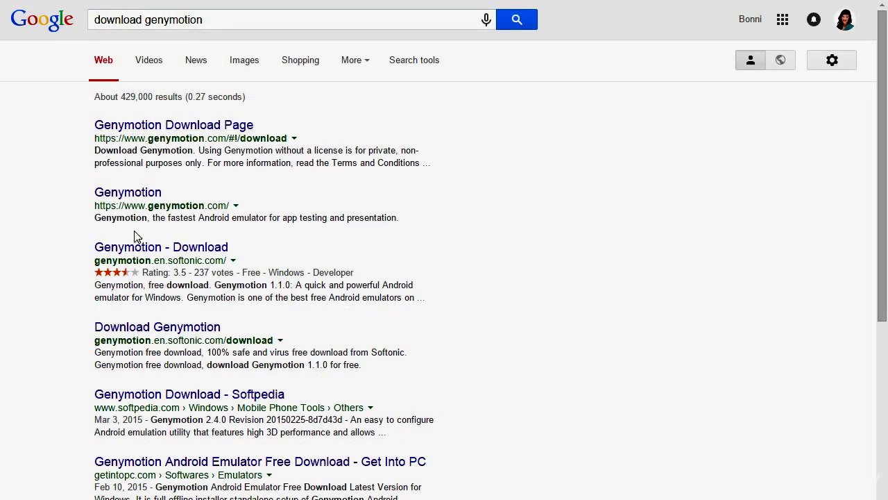
Step: Open the Genymotion Download Page and scroll to the Windows Get Genymotion (117.47MB) link
click(194, 127)
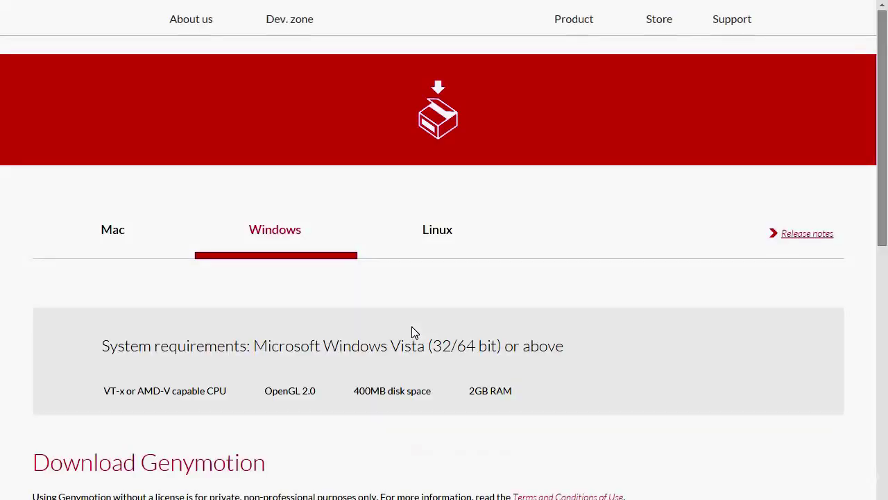
scroll(367, 330, down, 1)
scroll(367, 331, down, 1)
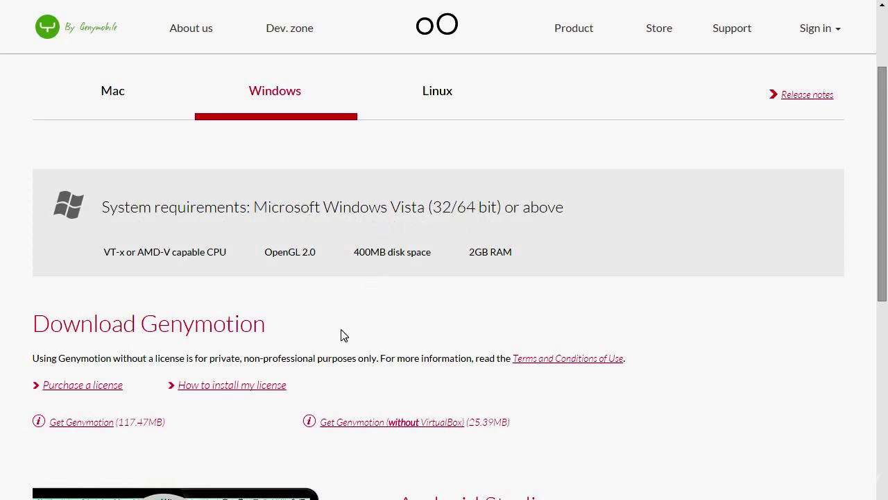
scroll(340, 334, down, 1)
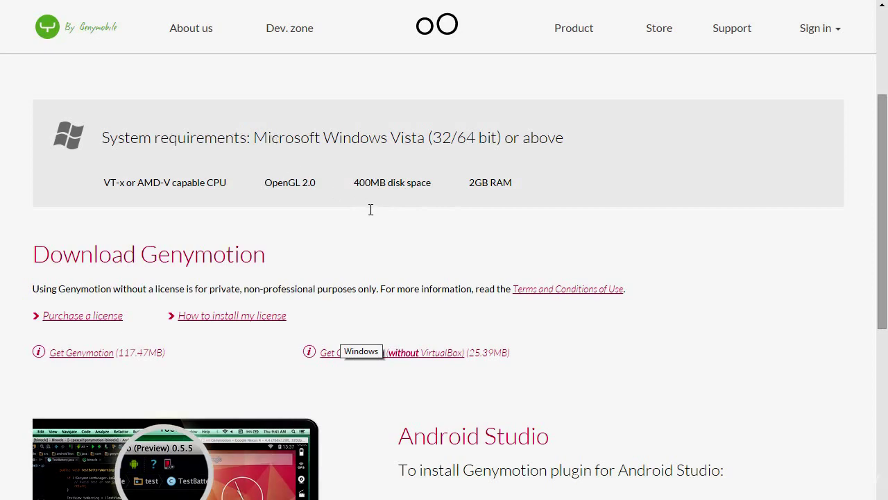
scroll(371, 209, down, 1)
mouse_move(81, 303)
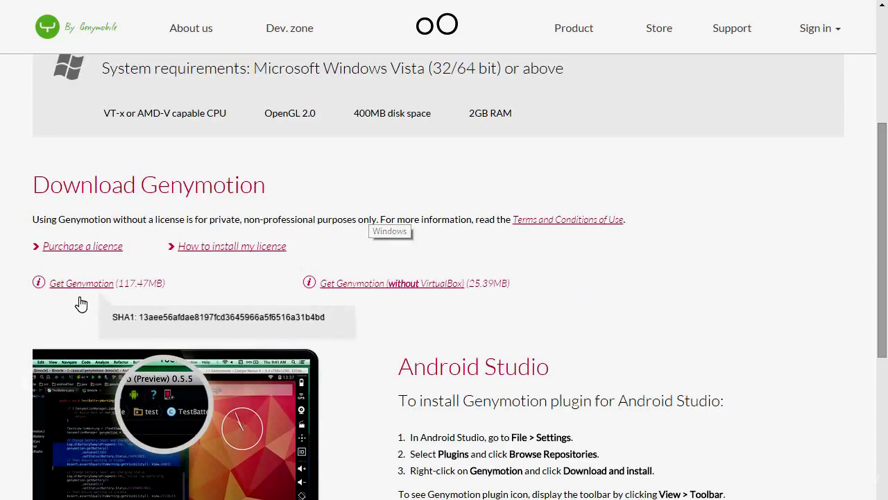
scroll(201, 222, down, 1)
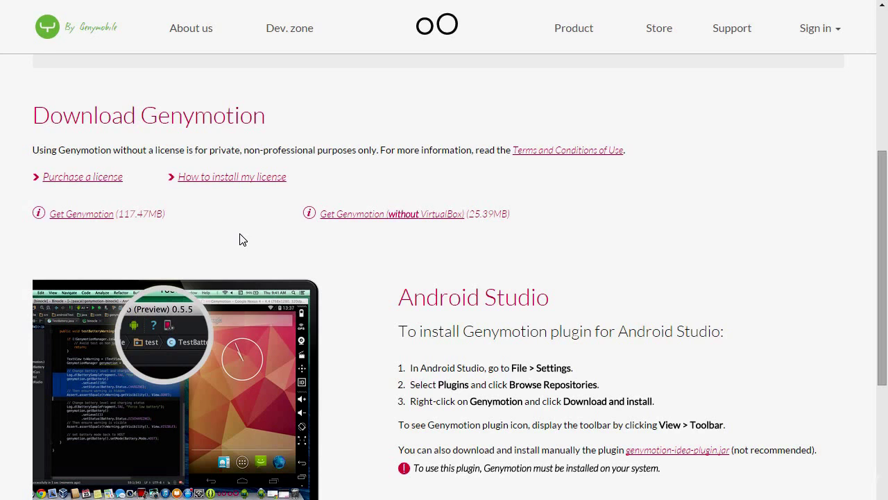
Step: Sign in with the account username, download genymotion-2.4.0-vbox.exe, and launch the installer
mouse_move(109, 214)
click(108, 215)
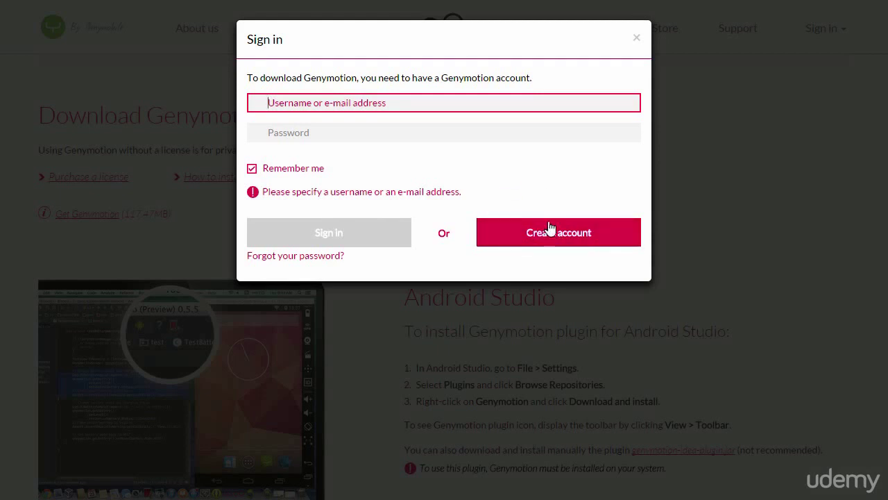
click(349, 104)
text(pdico)
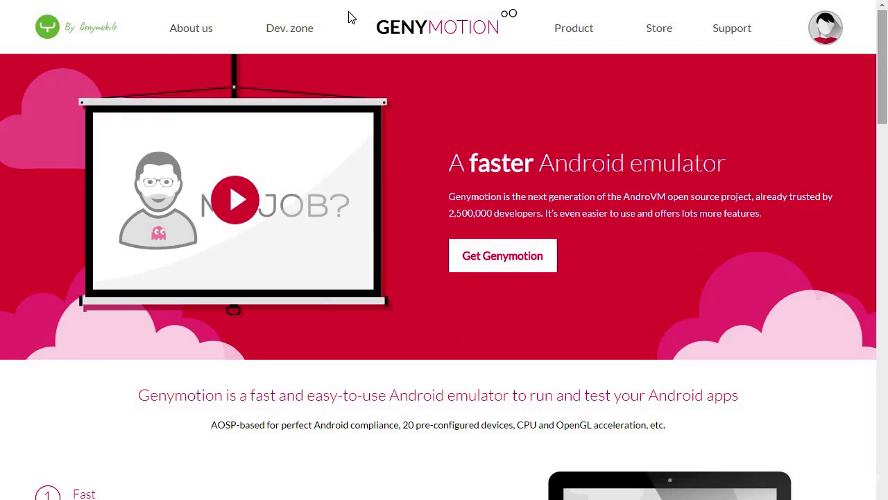
scroll(879, 494, down, 1)
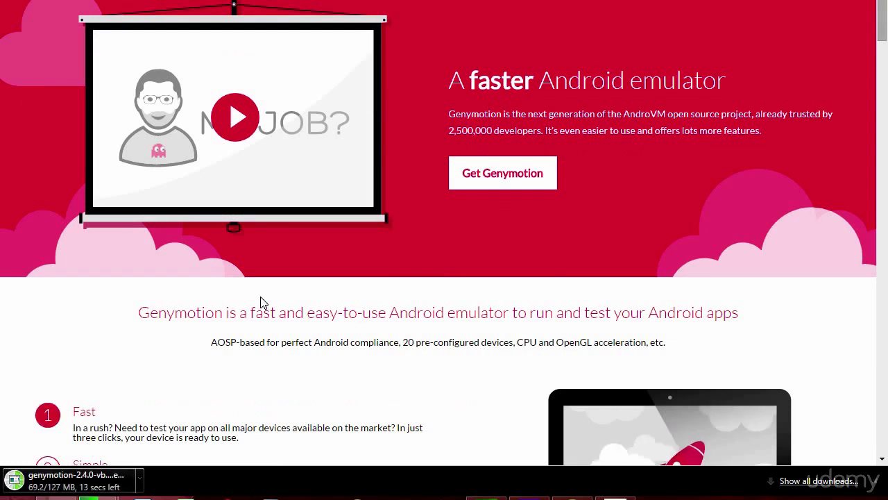
click(68, 479)
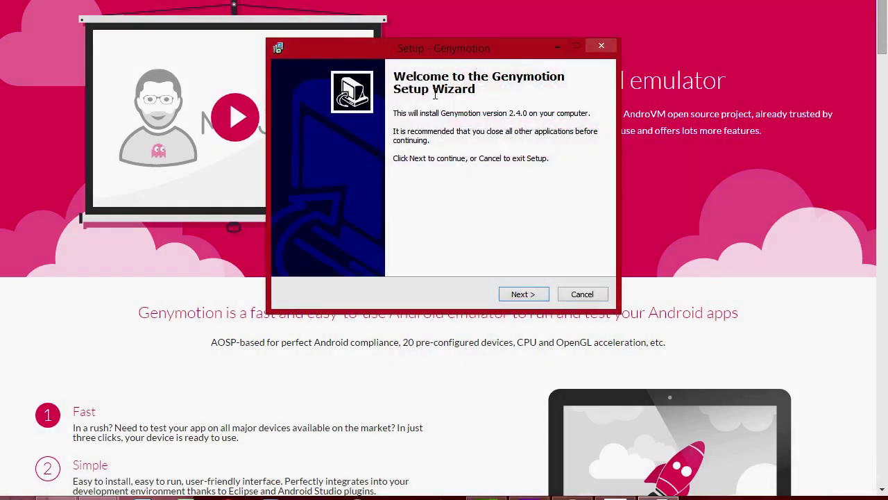
Step: Install Genymotion 2.4.0 to C:\Program Files\Genymobile\Genymotion with the default Start Menu folder
click(521, 293)
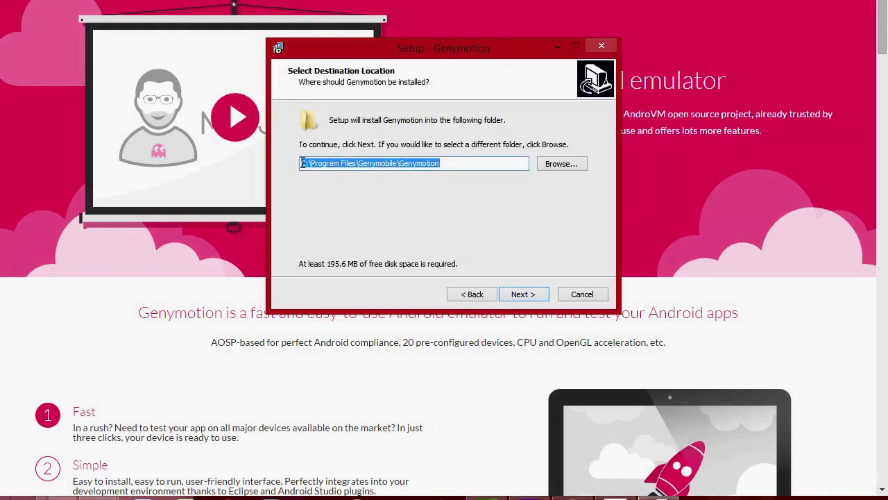
click(441, 163)
double_click(444, 163)
click(446, 163)
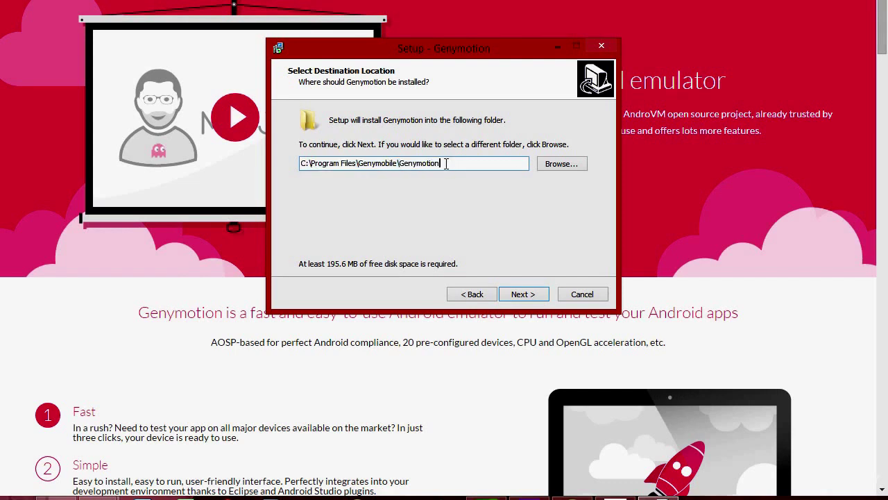
drag(446, 163, 352, 161)
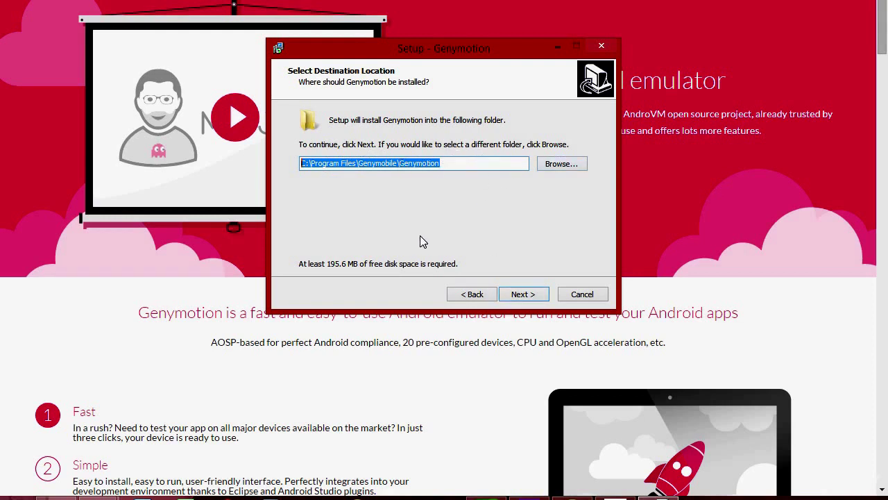
click(521, 294)
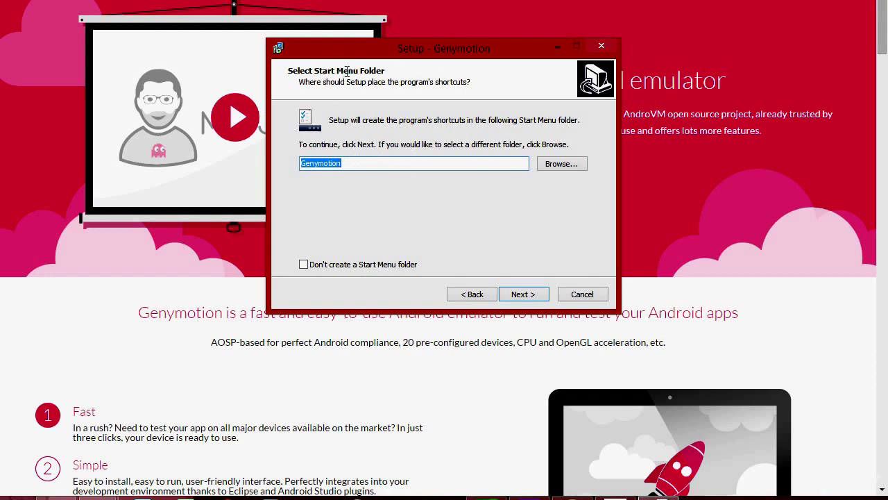
click(522, 294)
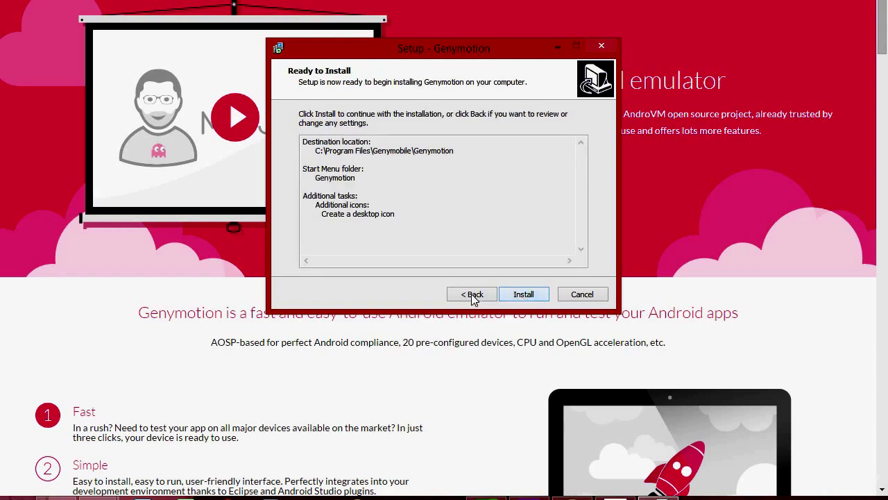
click(525, 297)
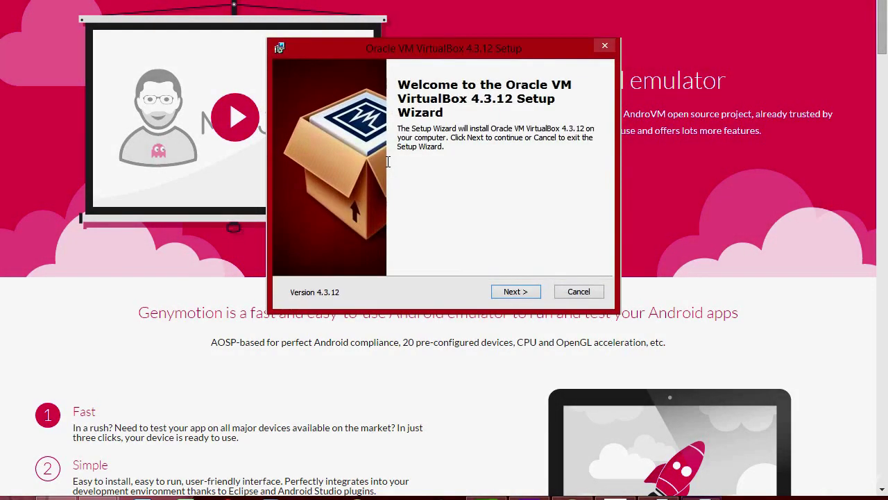
Step: Keep all VirtualBox features, add a desktop shortcut, and skip Quick Launch and file associations
key(Return)
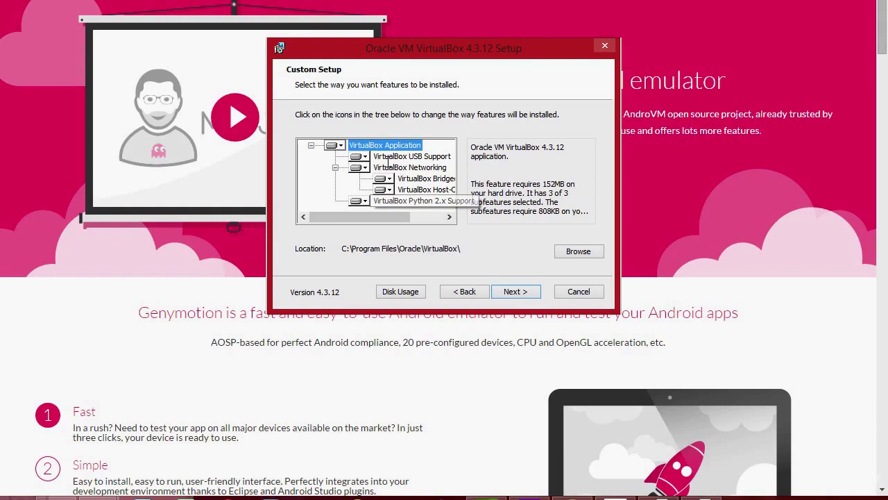
key(Return)
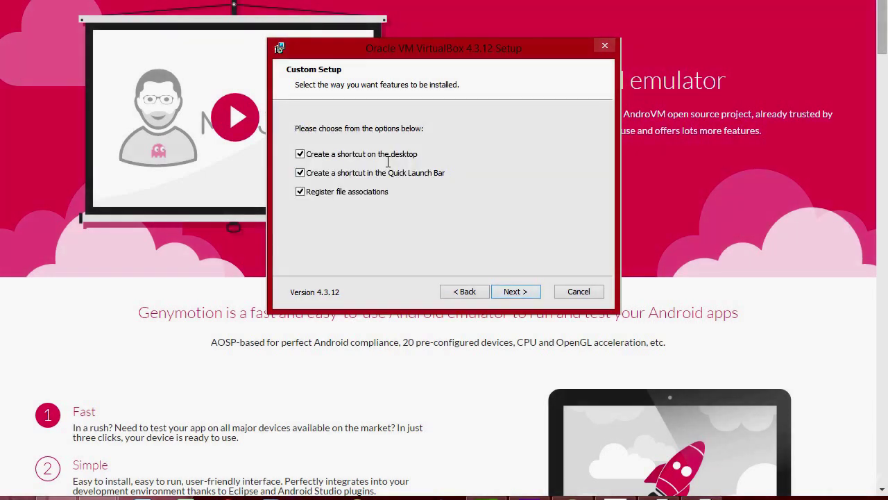
click(300, 173)
click(300, 192)
click(299, 154)
key(Return)
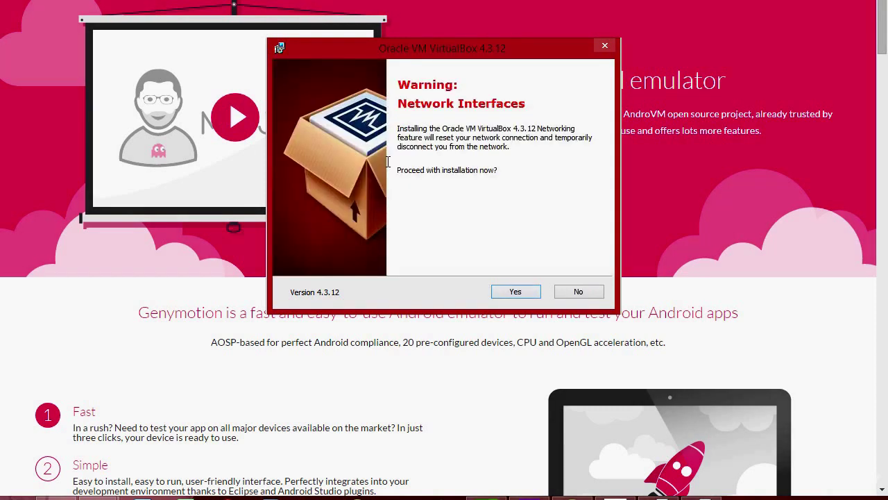
Step: Install VirtualBox 4.3.12, approving the Oracle USB device driver, and finish its wizard
key(Return)
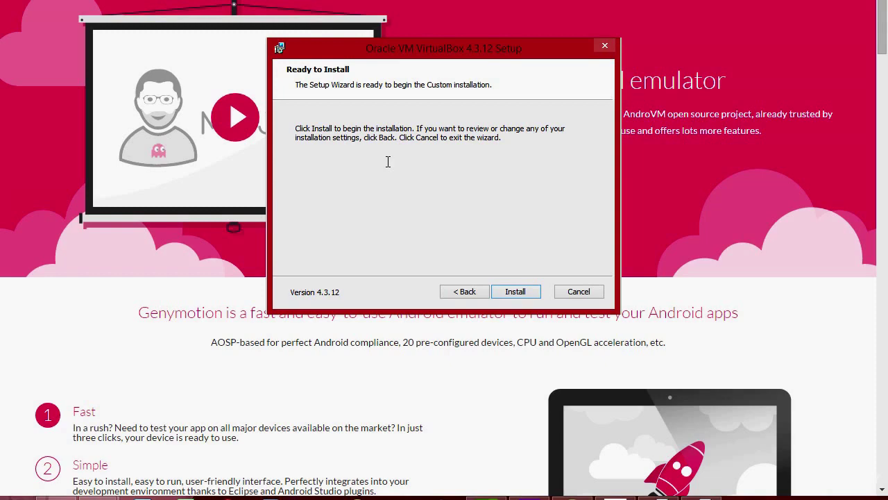
key(Return)
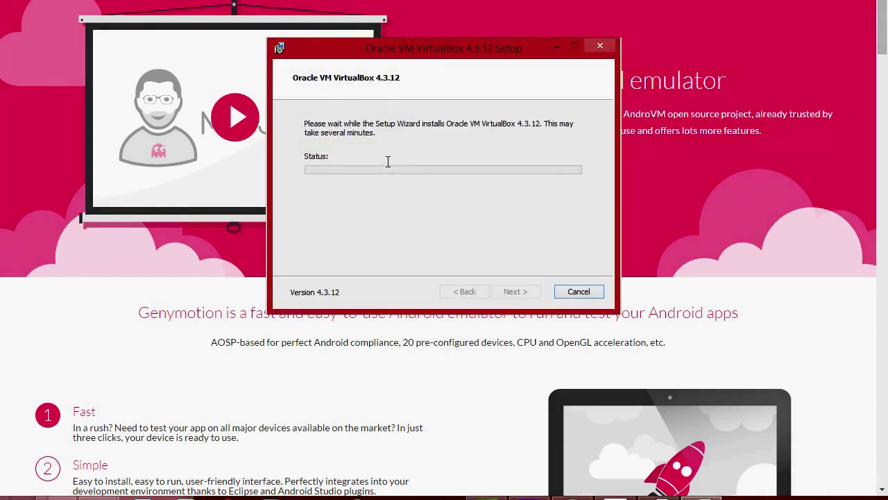
key(F9)
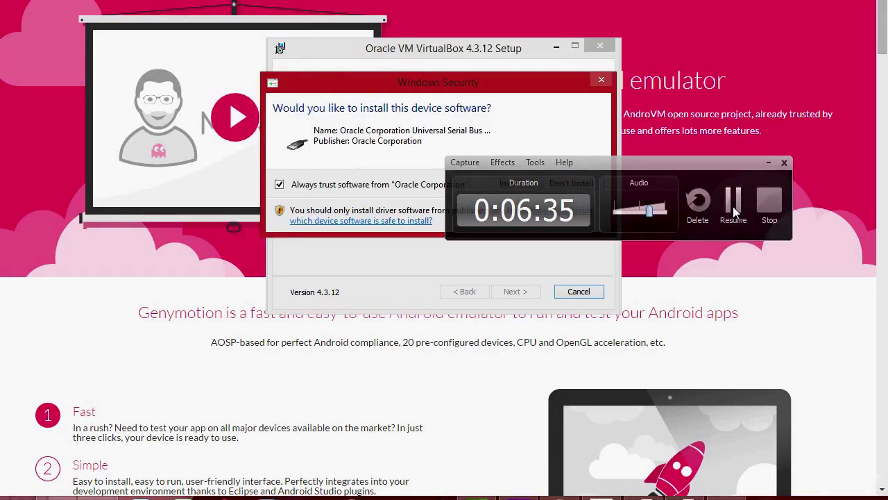
click(734, 197)
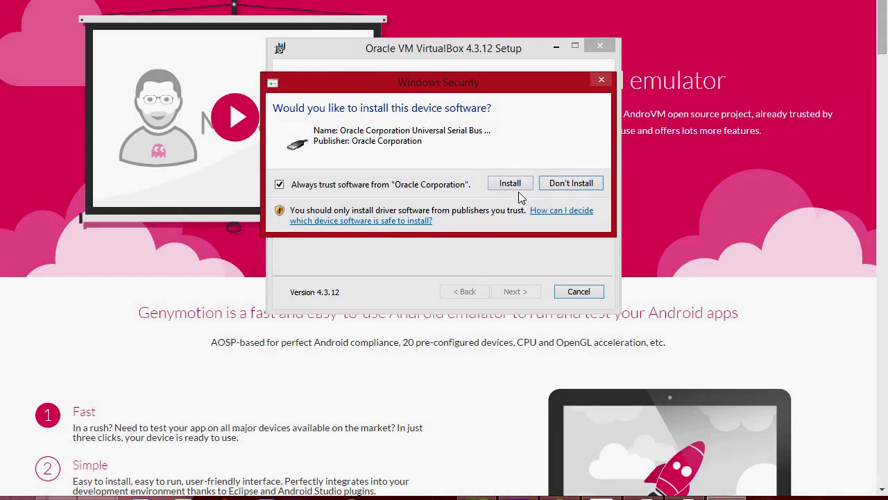
click(510, 182)
click(734, 200)
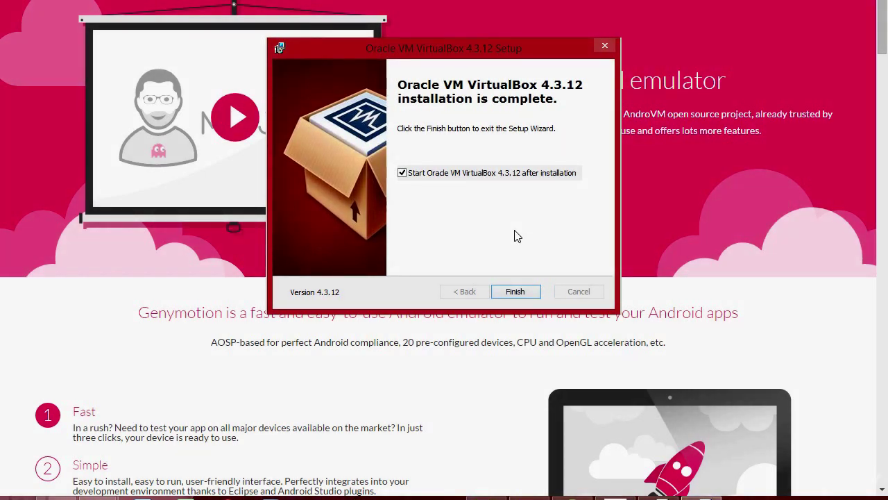
key(Return)
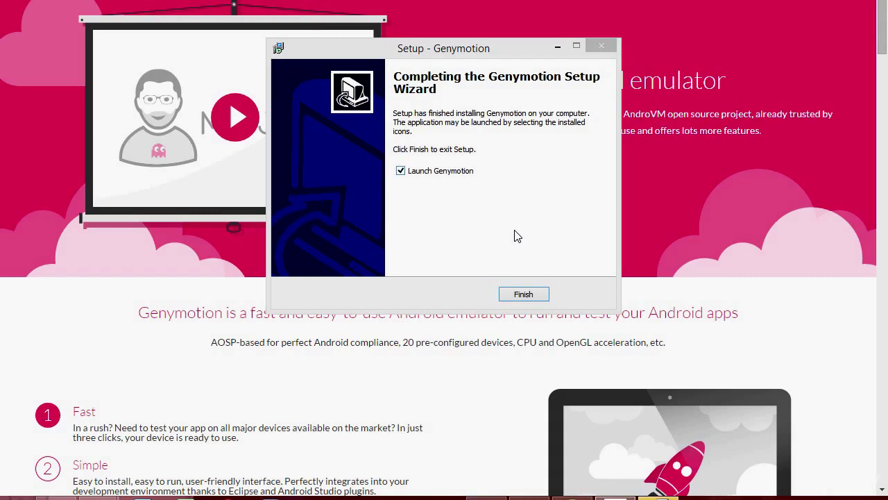
Step: Finish Genymotion setup with Launch Genymotion enabled
key(Return)
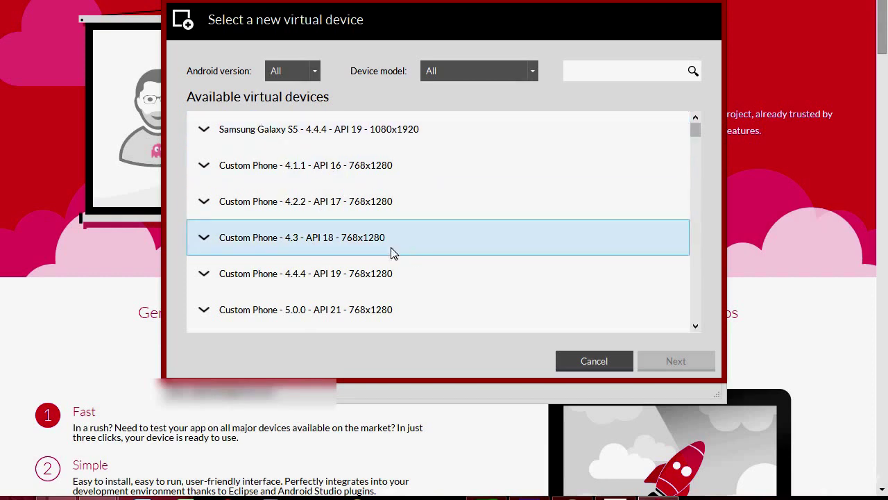
Step: Select Google Nexus 4 - 4.4.4 - API 19 - 768x1280 and continue to its properties
scroll(402, 255, down, 1)
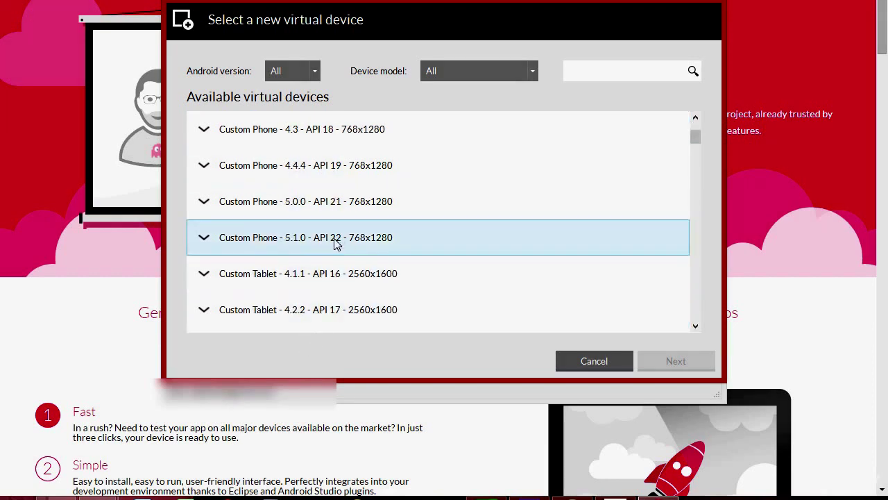
scroll(394, 238, down, 3)
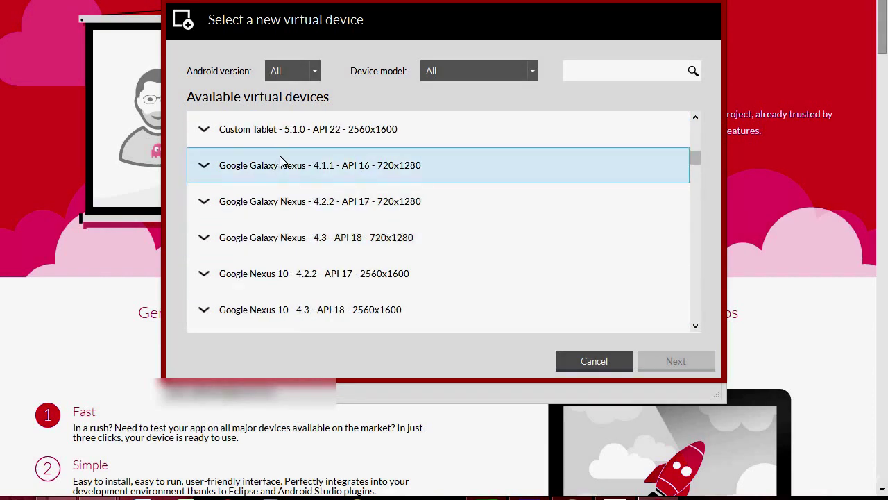
scroll(347, 215, down, 3)
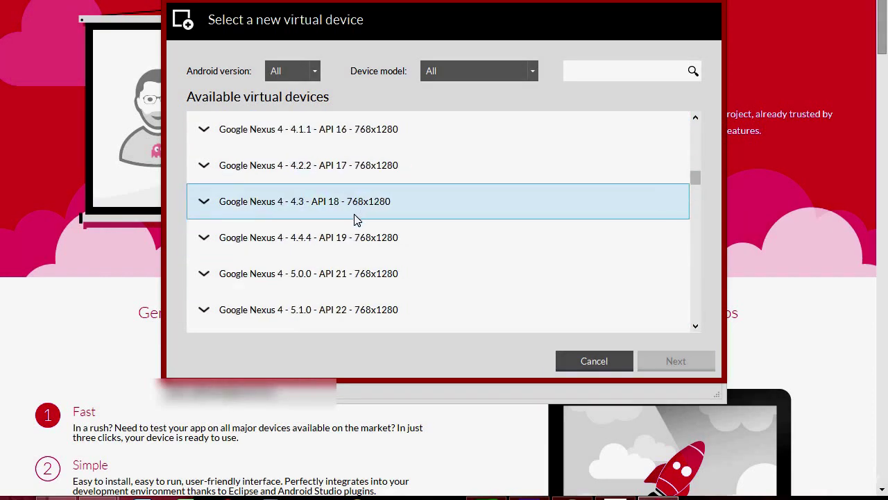
click(317, 243)
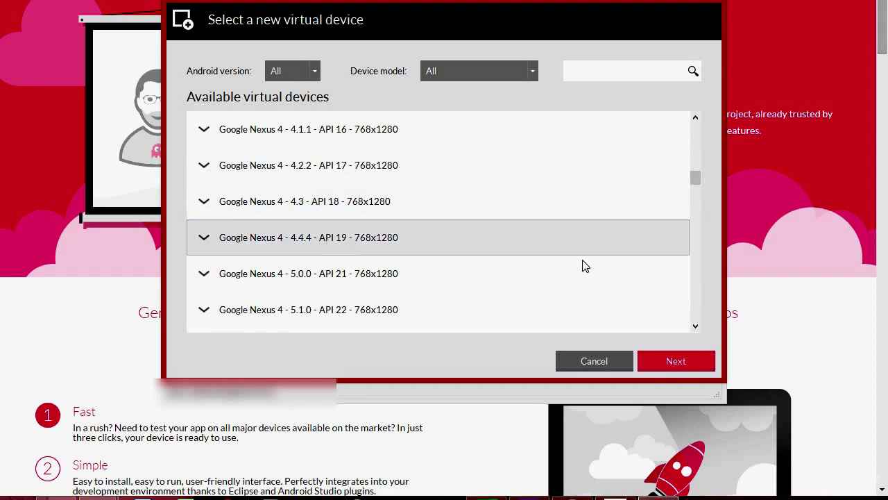
click(675, 360)
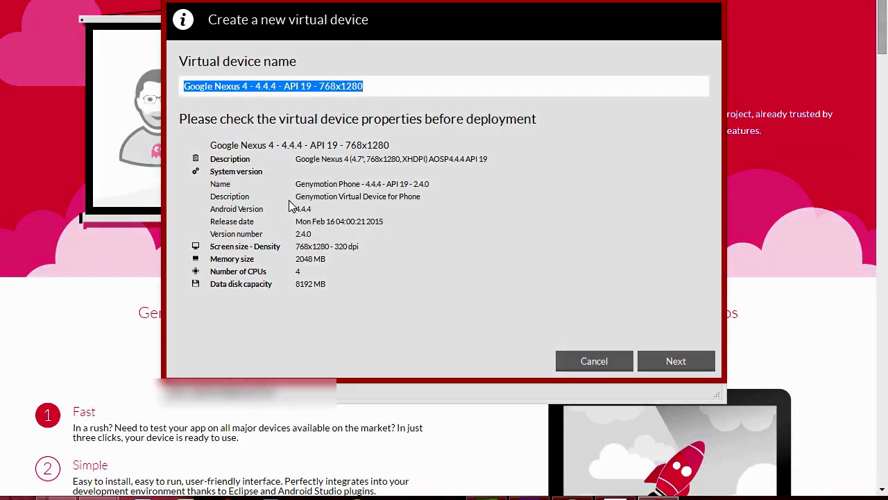
Step: Deploy the Google Nexus 4 device and close the wizard once it succeeds
click(679, 362)
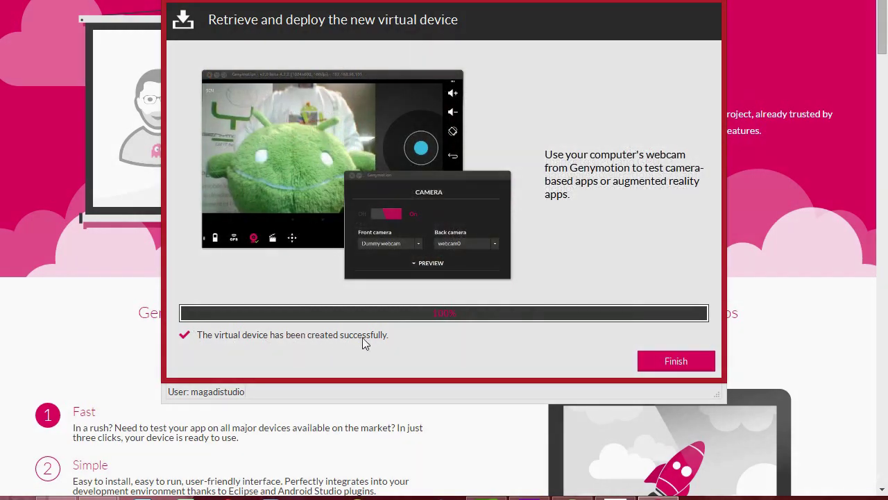
click(673, 362)
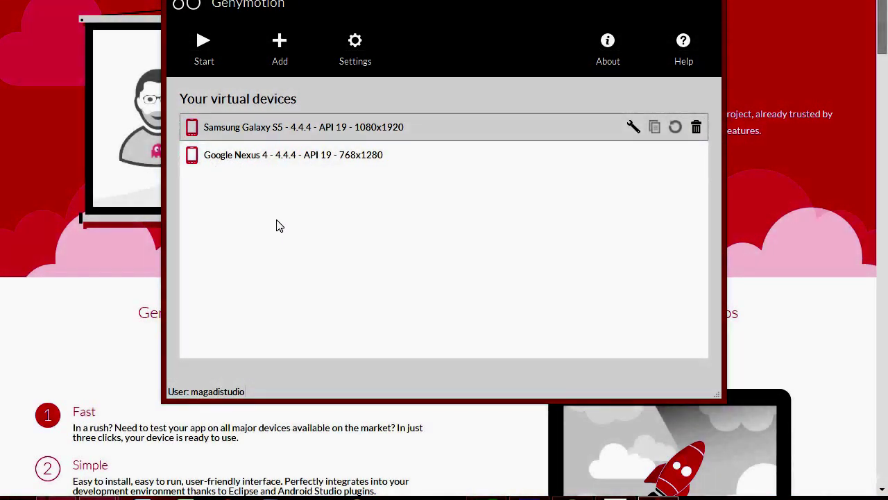
Step: Start the Samsung Galaxy S5 virtual device
click(197, 42)
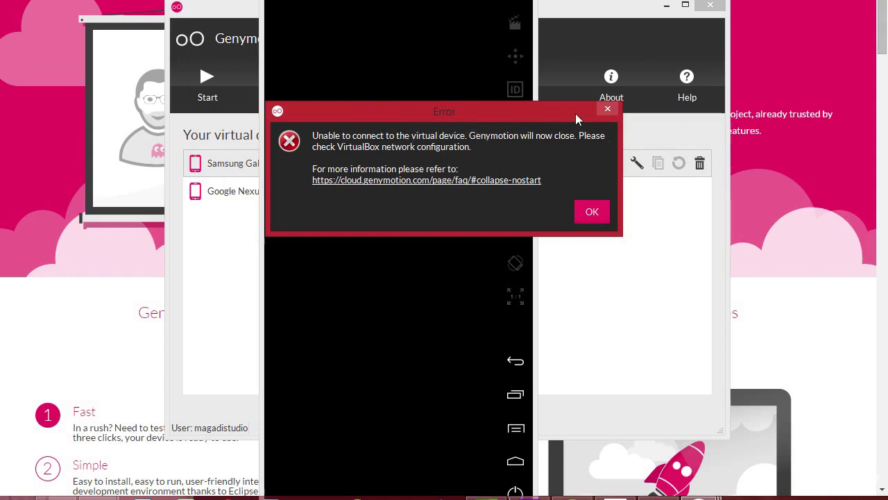
Step: Dismiss the connection and OpenGL error dialogs, then close Genymotion
click(603, 111)
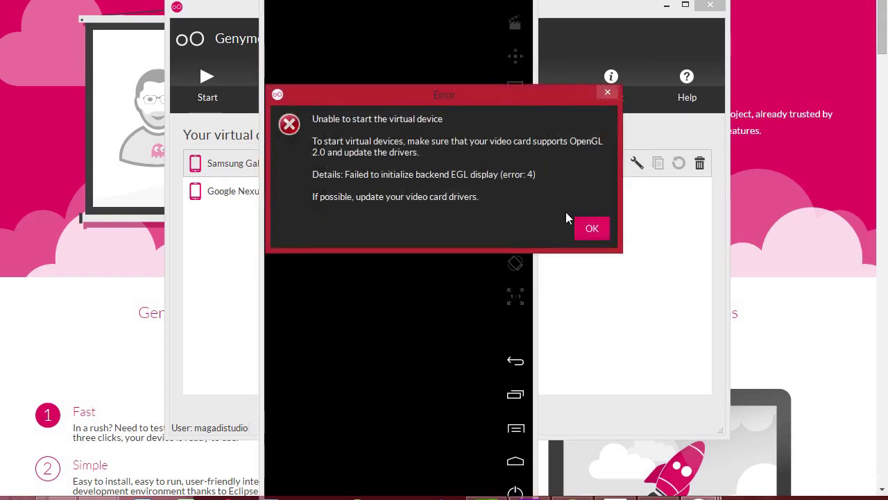
click(531, 199)
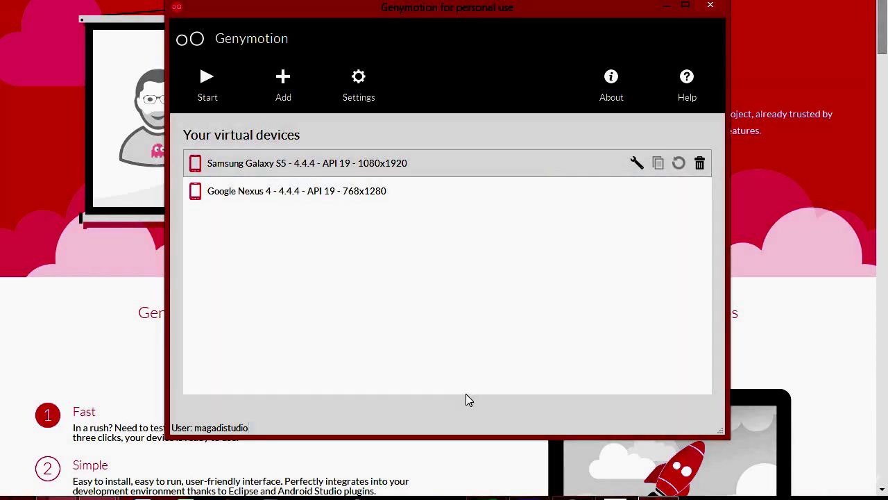
click(709, 7)
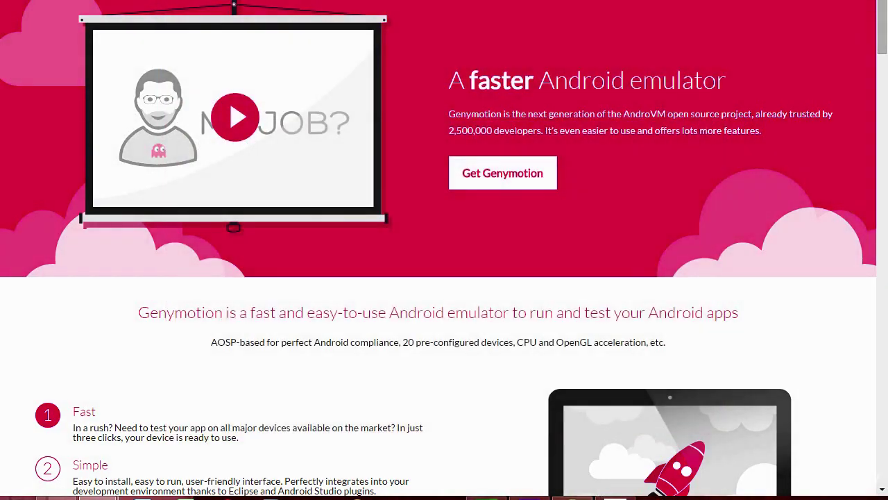
Step: In Android Studio, go to Settings > Plugins and browse the plugins available online
click(573, 497)
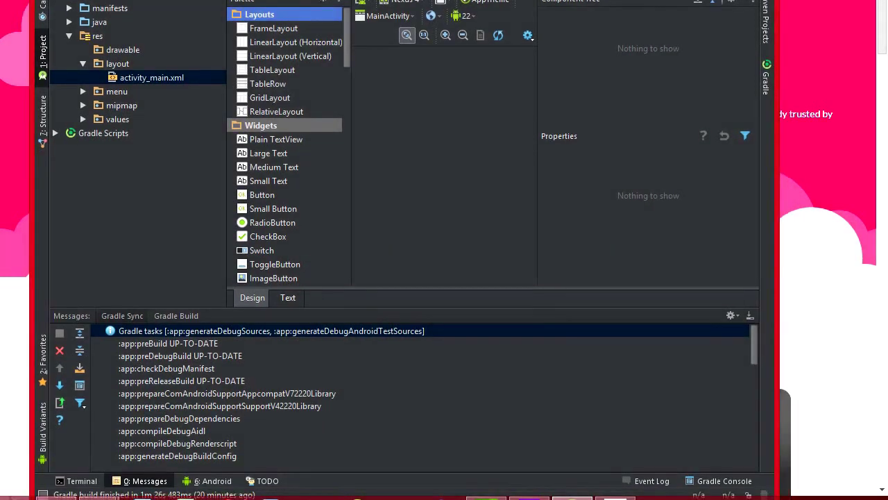
key(alt+f)
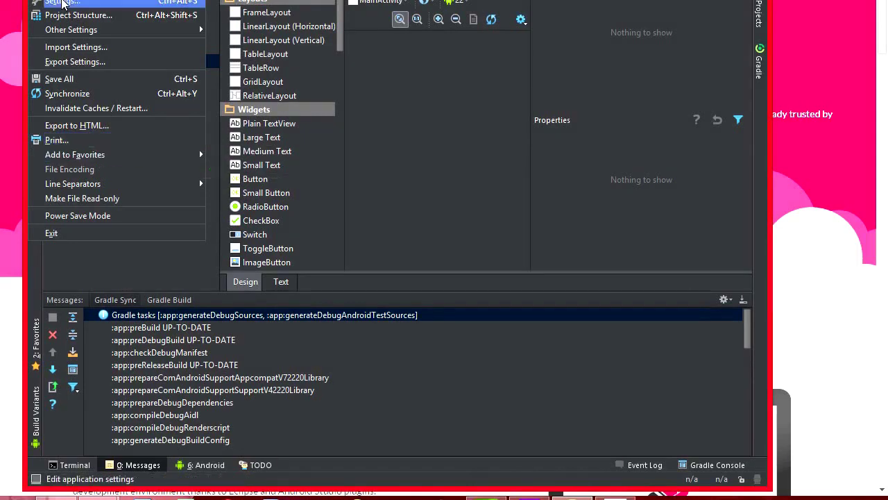
click(62, 2)
click(82, 136)
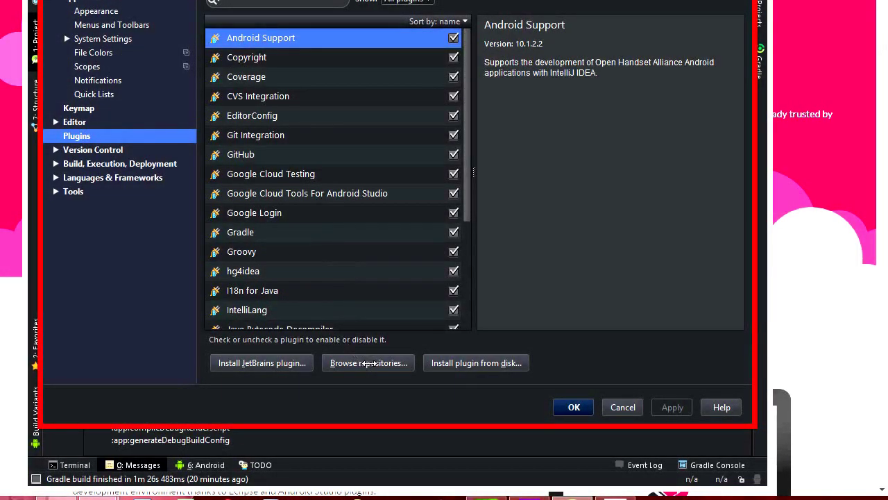
click(368, 363)
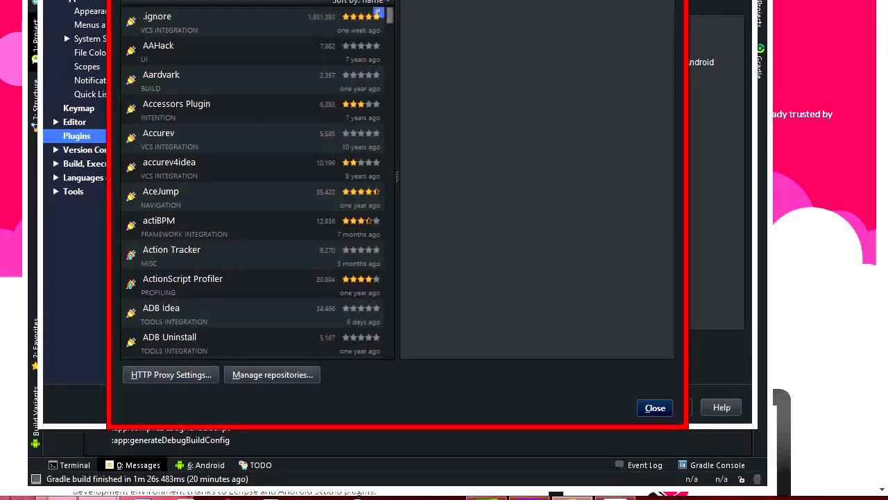
Step: Search for 'genymo', install the Genymotion plugin, and restart Android Studio
text(geny)
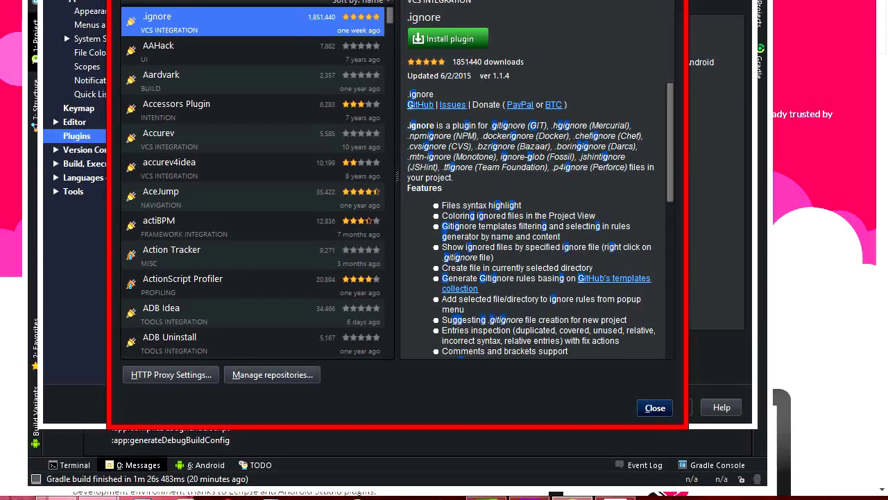
text(mo)
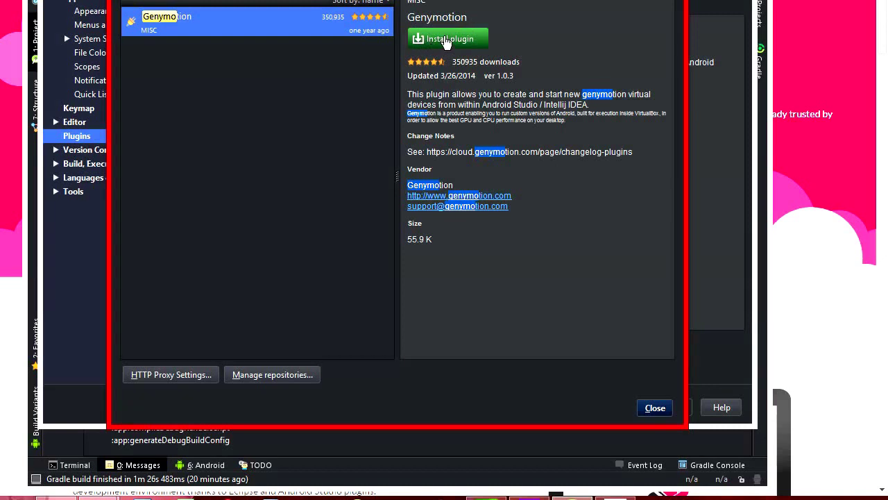
click(445, 40)
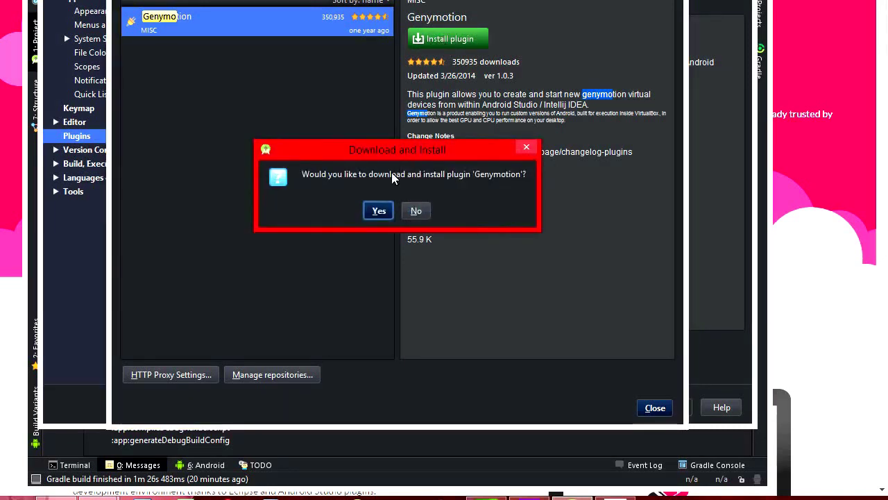
click(379, 211)
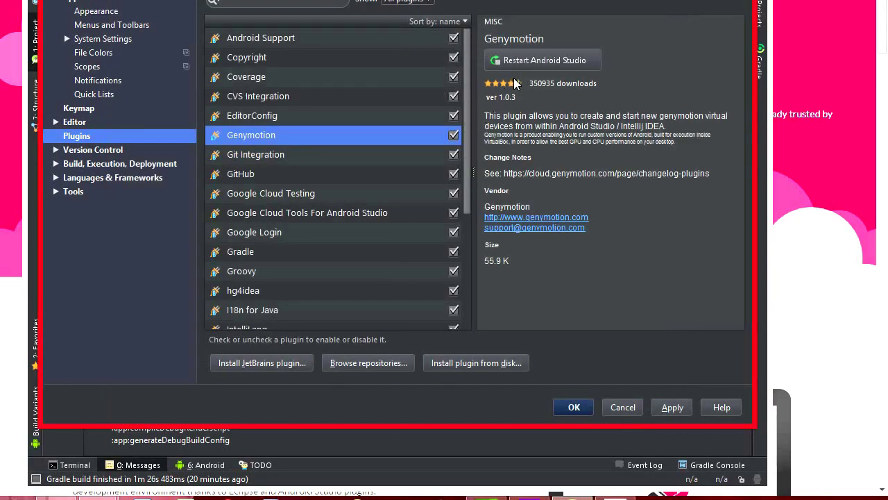
click(538, 60)
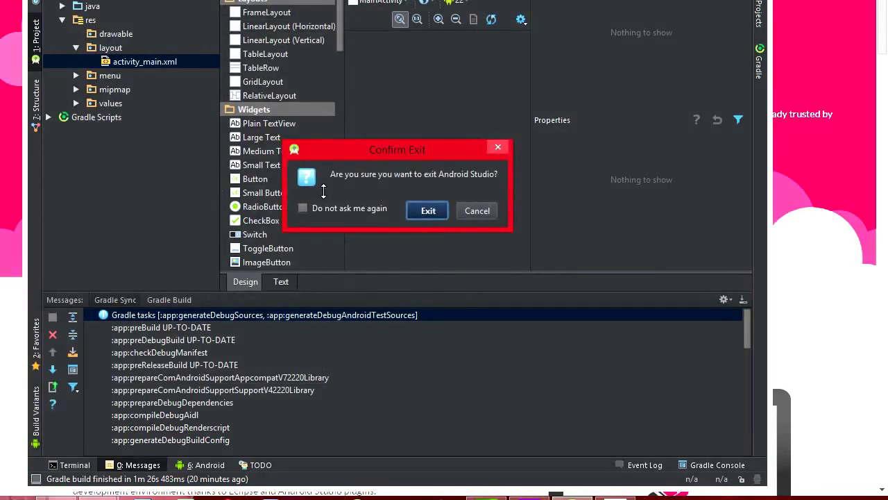
Step: Confirm the exit so Android Studio restarts, then open the Genymotion plugin settings
click(427, 209)
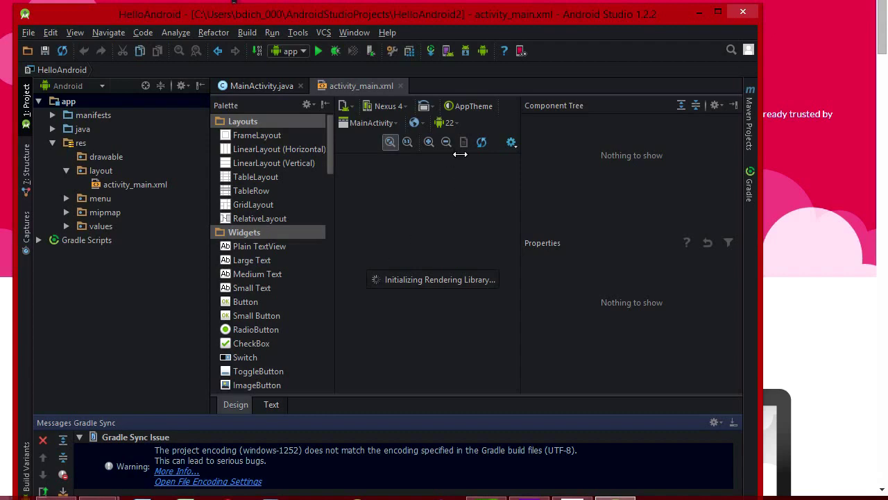
click(522, 50)
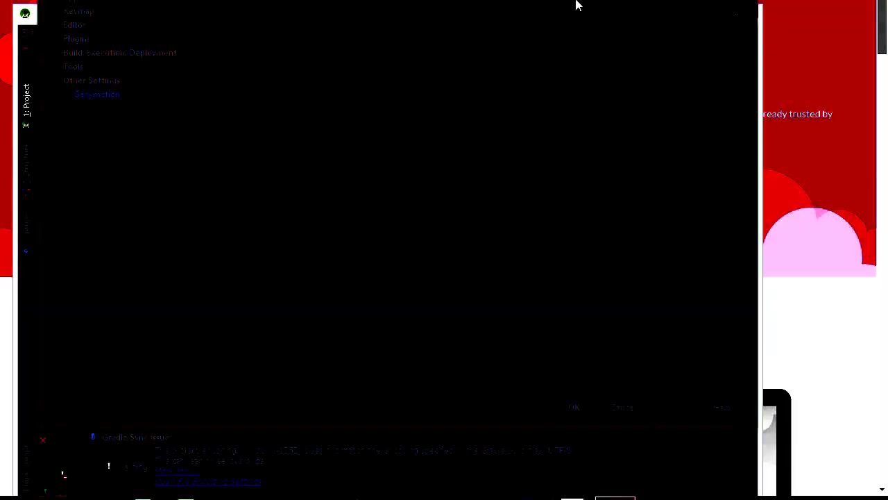
Step: Browse to C:\Program Files\Genymobile\Genymotion and choose it as the plugin's Genymotion folder
click(738, 15)
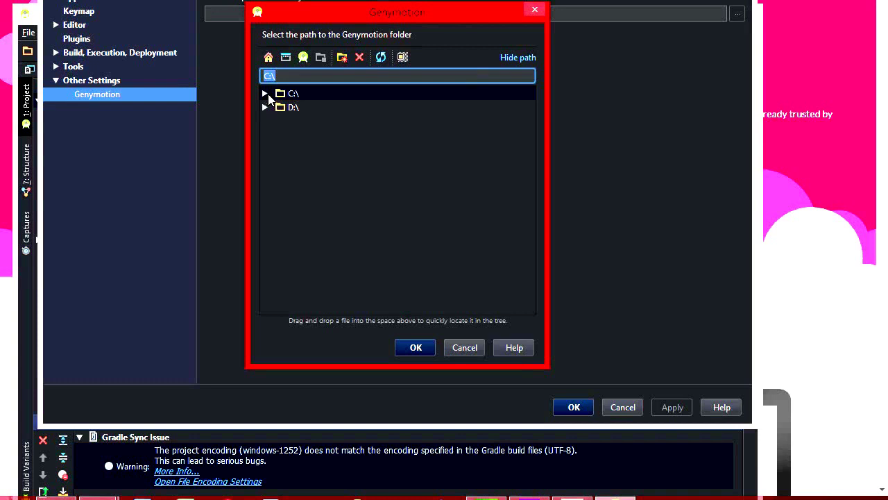
click(266, 94)
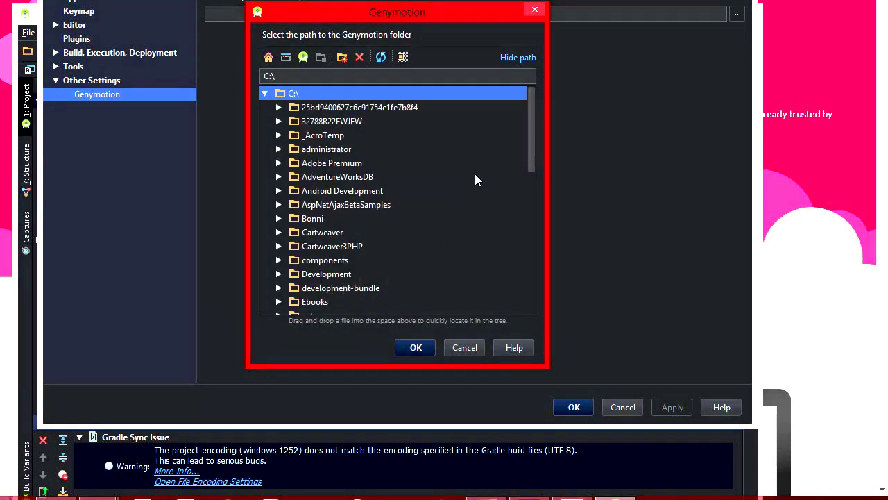
scroll(532, 137, down, 4)
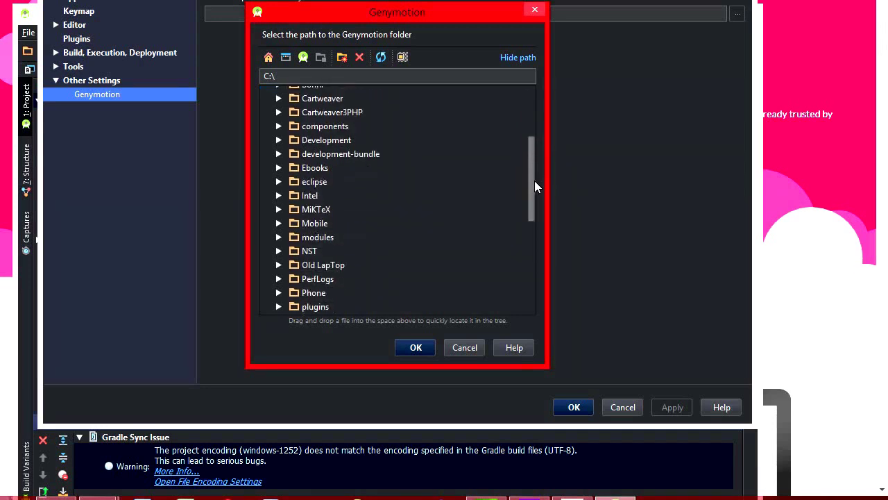
double_click(316, 282)
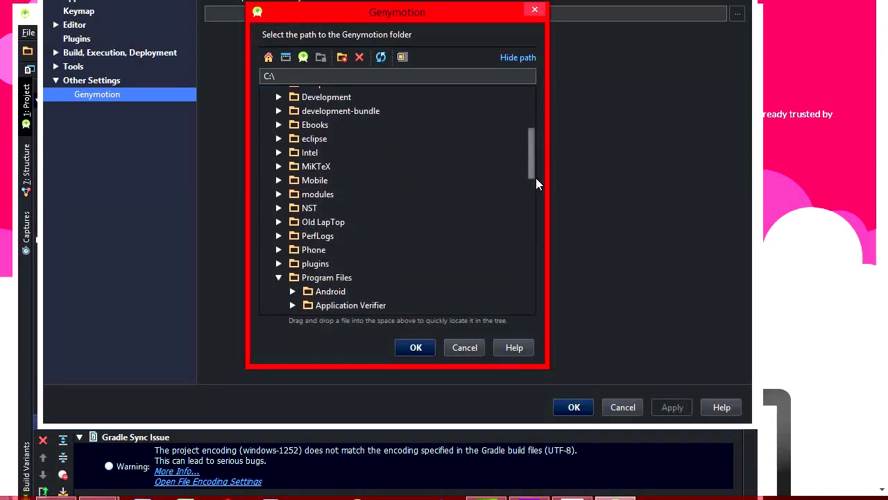
scroll(537, 186, down, 4)
click(294, 196)
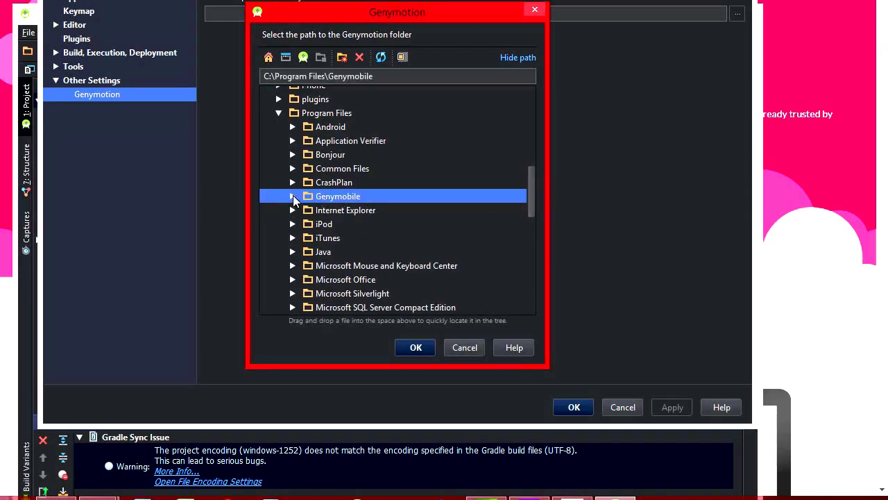
click(292, 195)
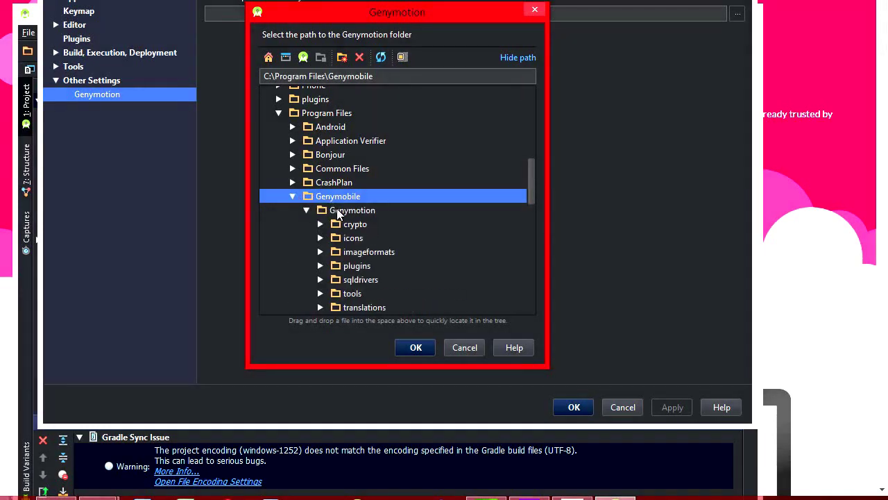
click(338, 210)
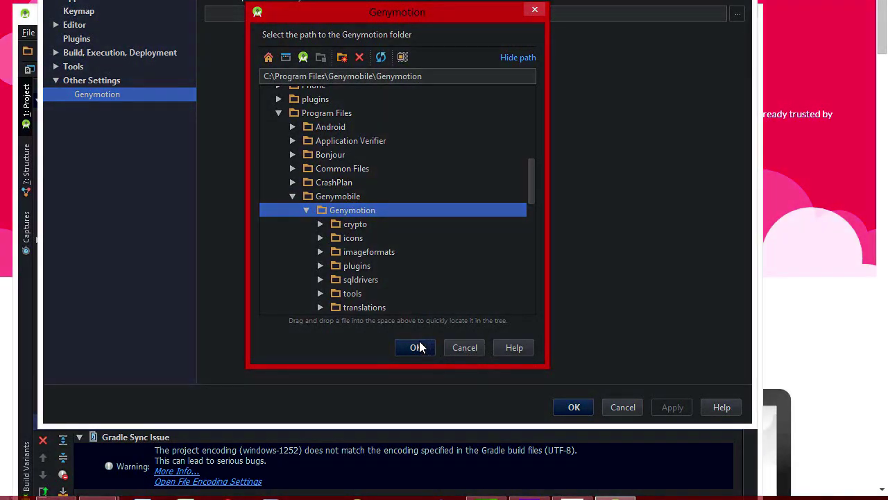
click(417, 346)
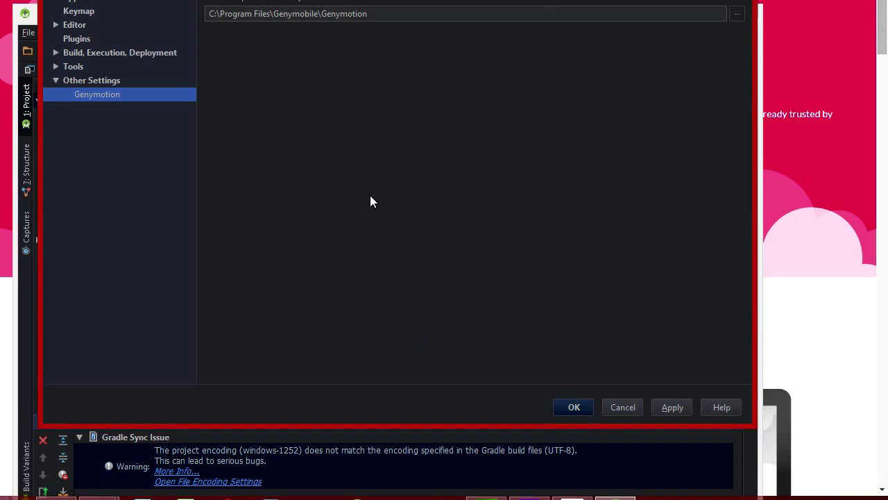
Step: Save the Genymotion setting and check the Google Nexus and Samsung devices in Device Manager
click(645, 402)
click(521, 50)
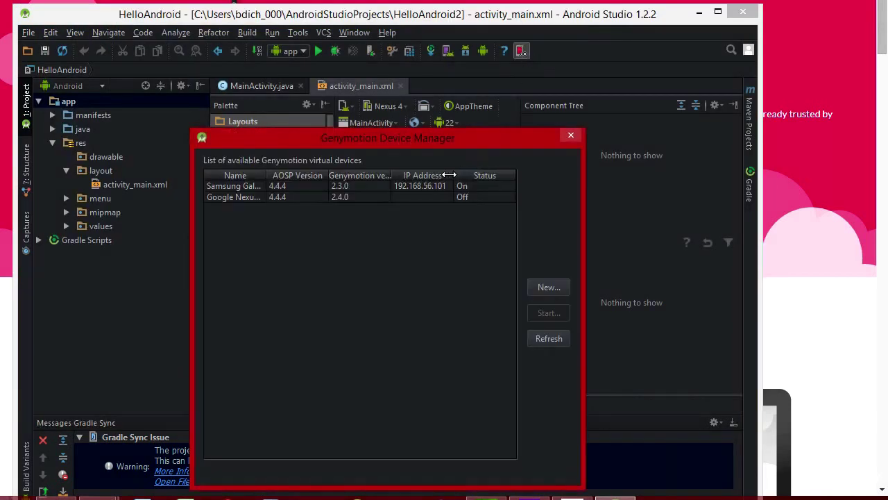
click(236, 197)
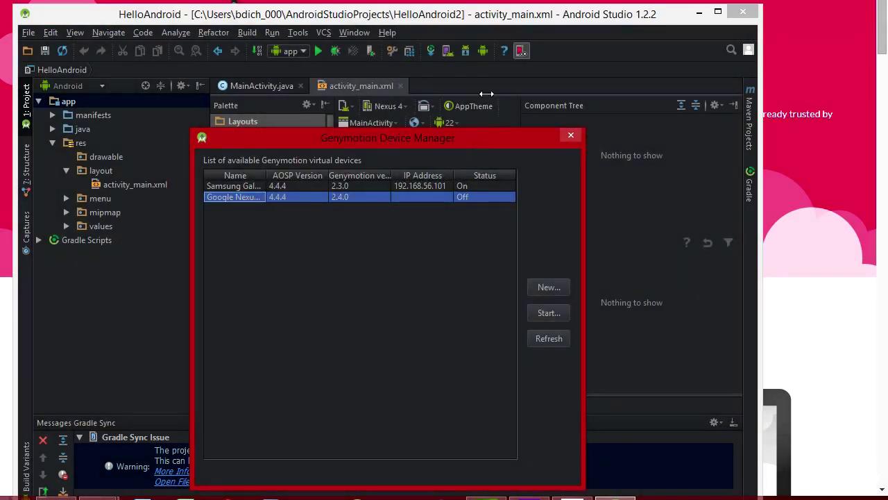
drag(486, 138, 504, 72)
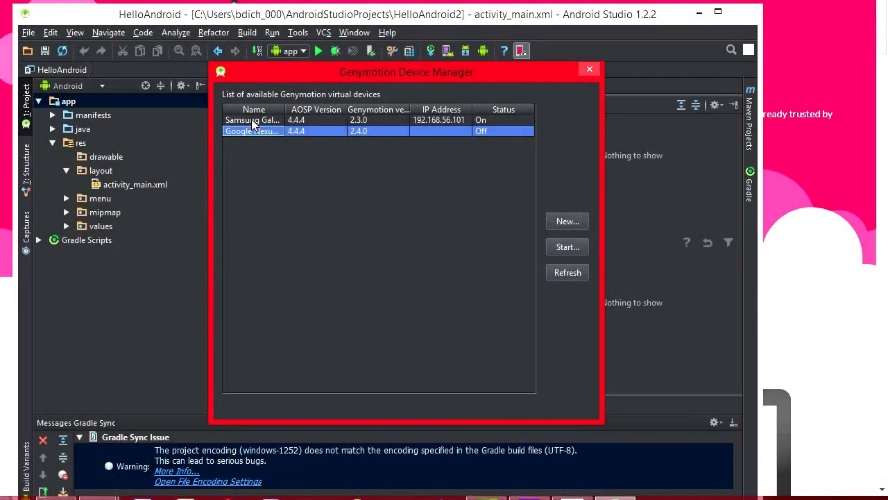
click(252, 121)
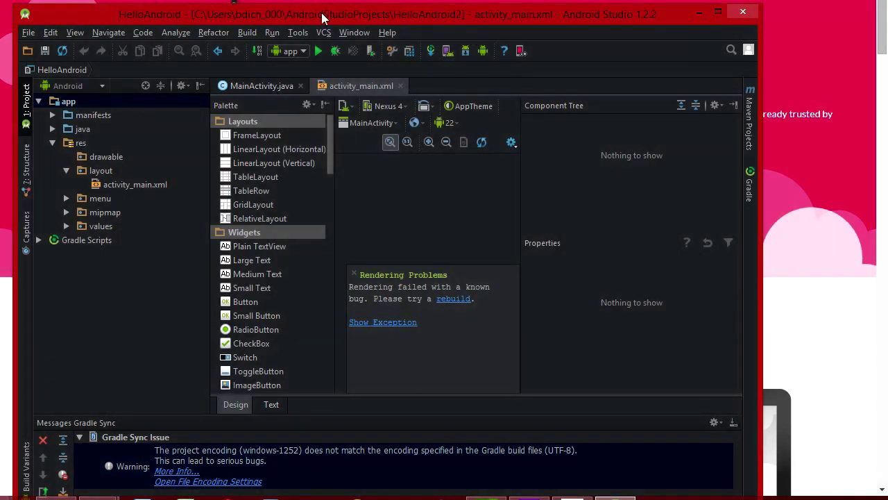
drag(565, 17, 578, 9)
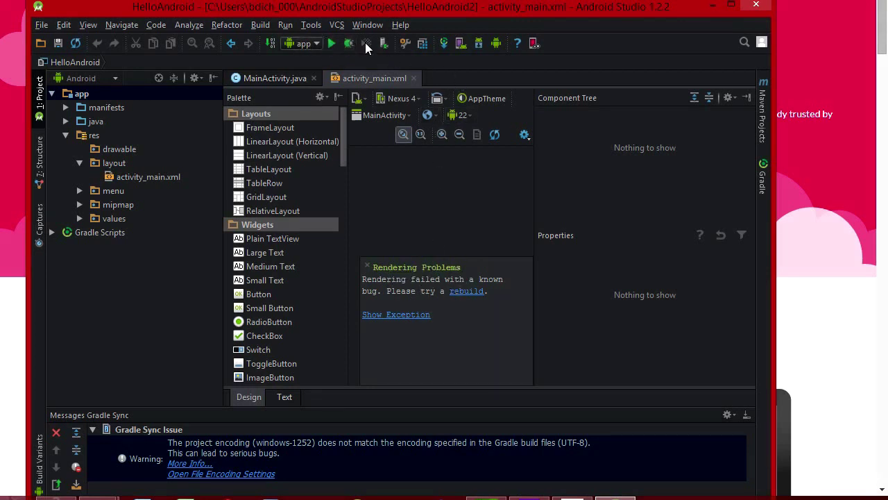
Step: In SDK Manager, mark additional Android API platforms, including Android 4.3.1 (API 18), for installation
click(478, 43)
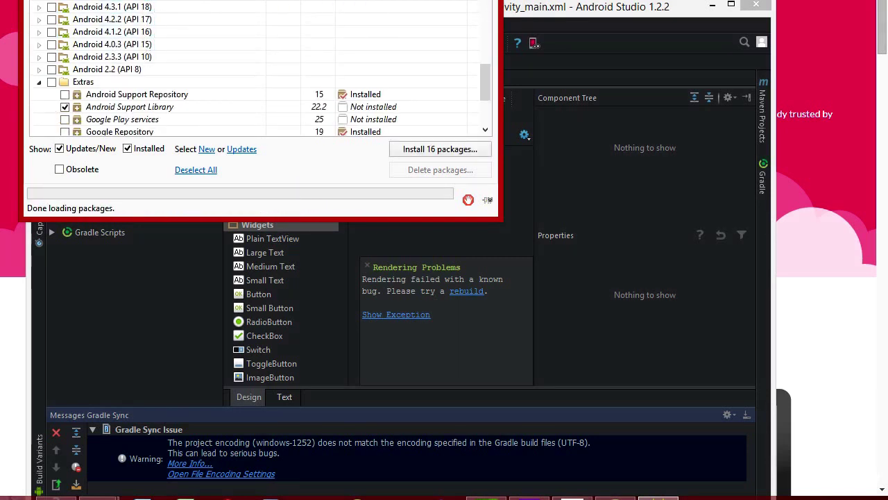
click(52, 0)
click(51, 0)
click(51, 7)
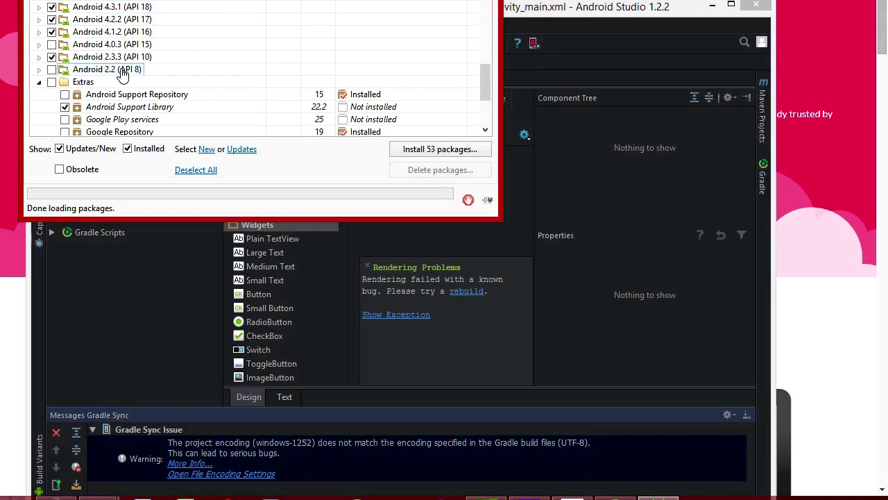
scroll(123, 70, down, 2)
scroll(123, 73, up, 1)
scroll(118, 64, up, 2)
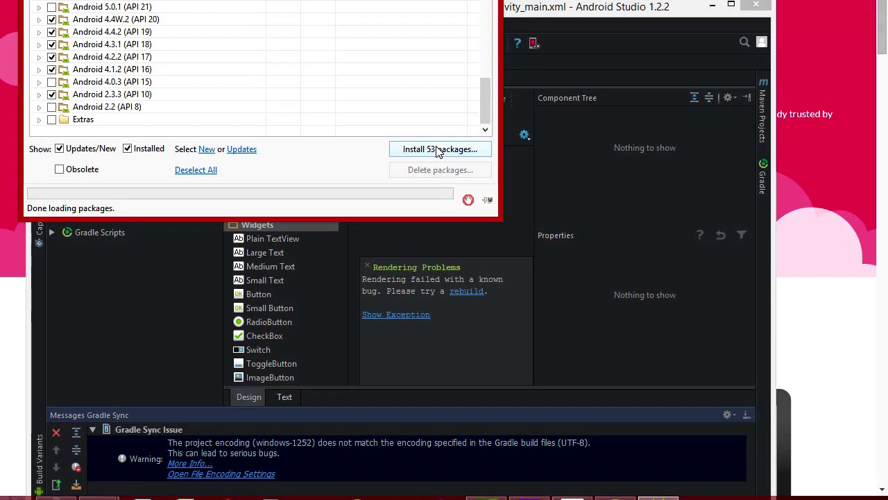
Step: Install the 53 selected packages after accepting the licence
click(437, 150)
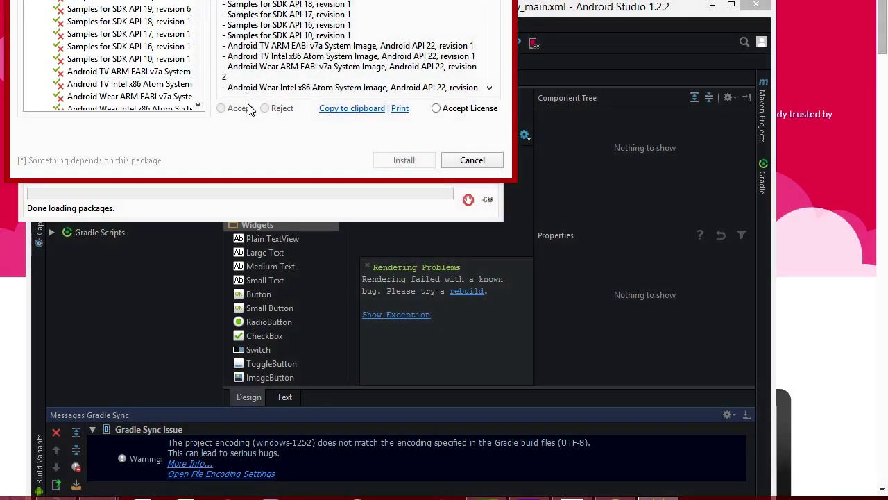
click(439, 109)
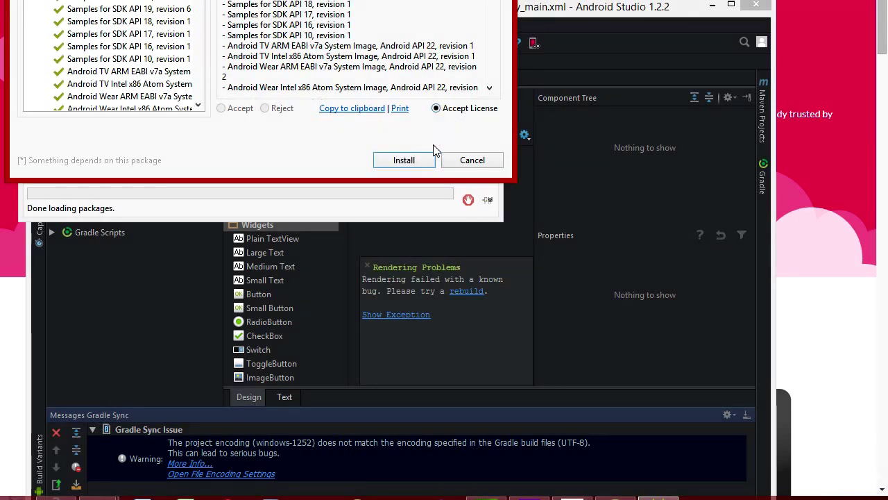
click(408, 162)
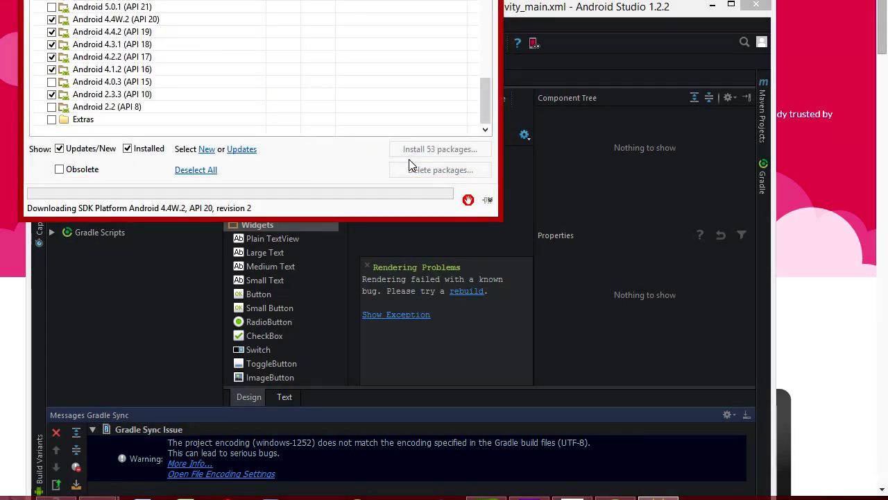